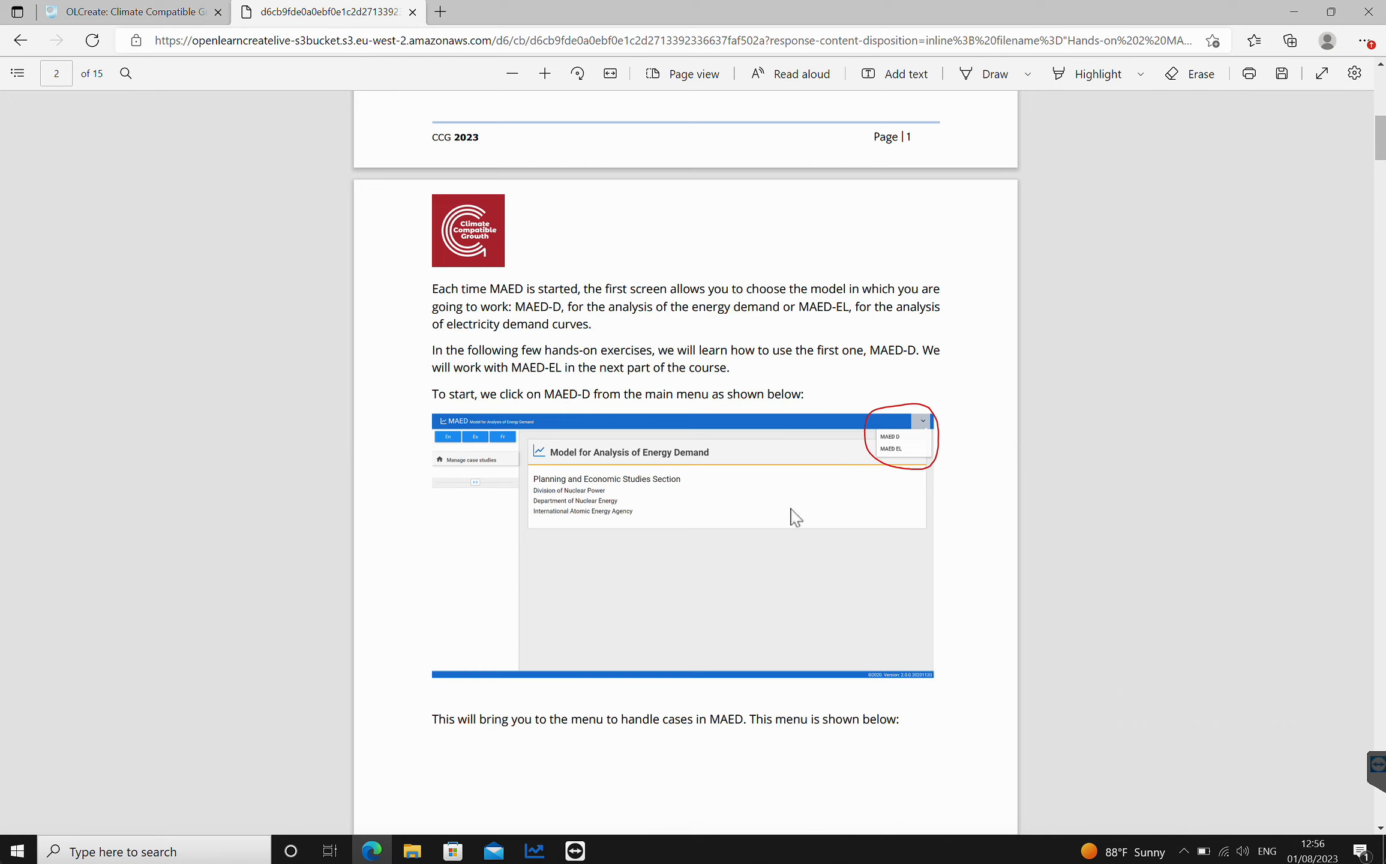
# Switch to MAED and open the Demo MAEDD case study to view its general information
pyautogui.click(534, 850)
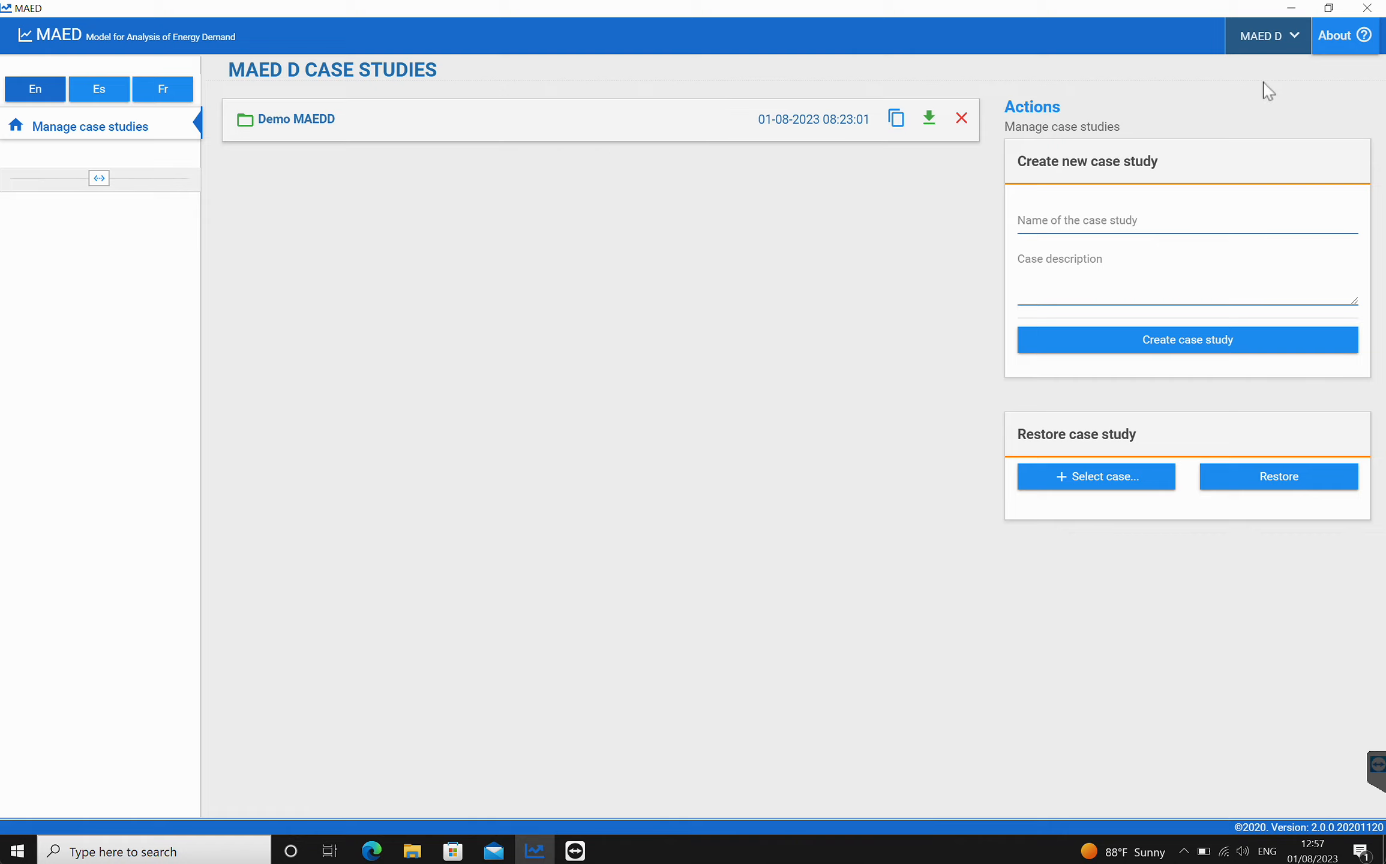
pyautogui.click(99, 180)
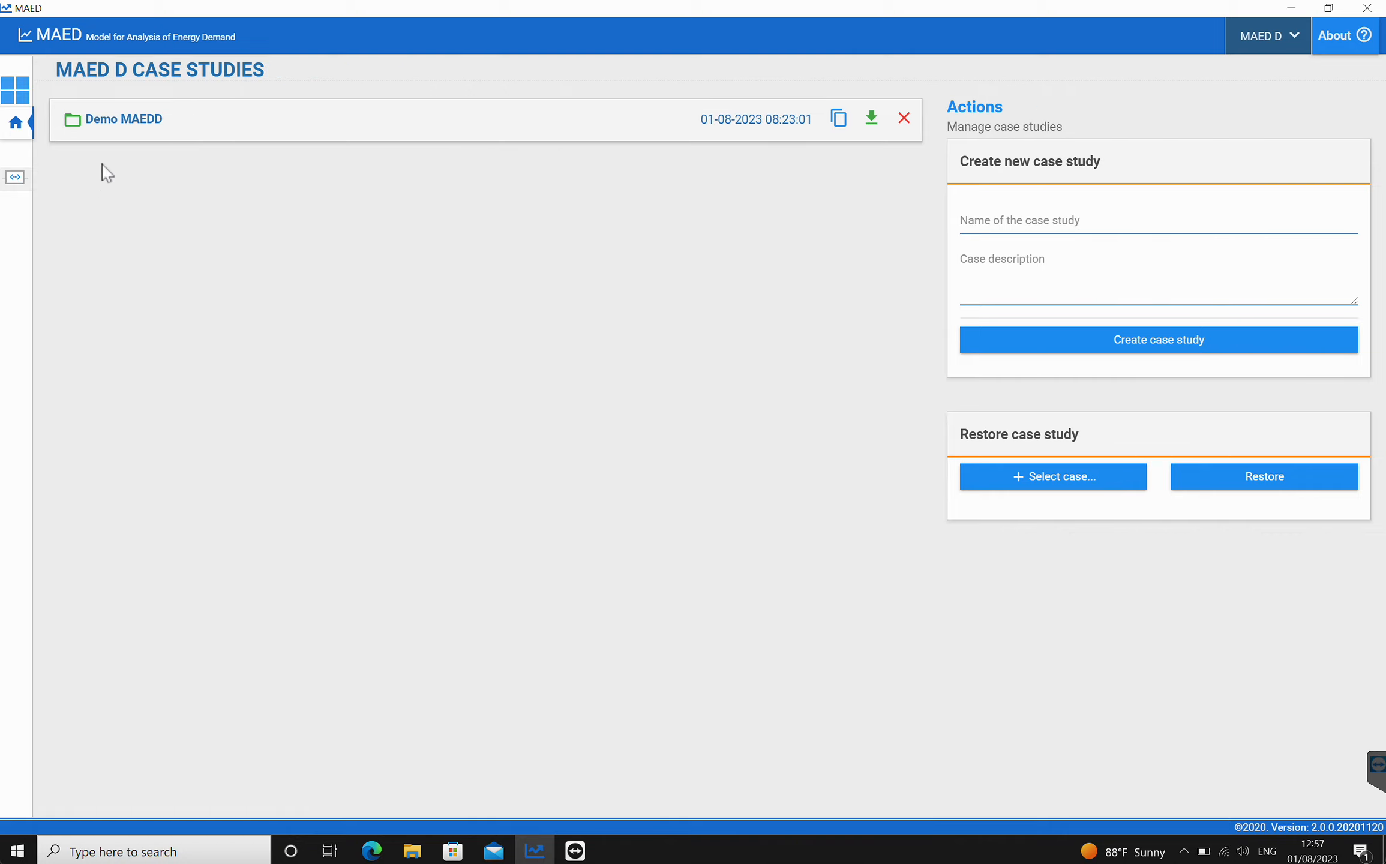
pyautogui.click(17, 179)
pyautogui.click(64, 136)
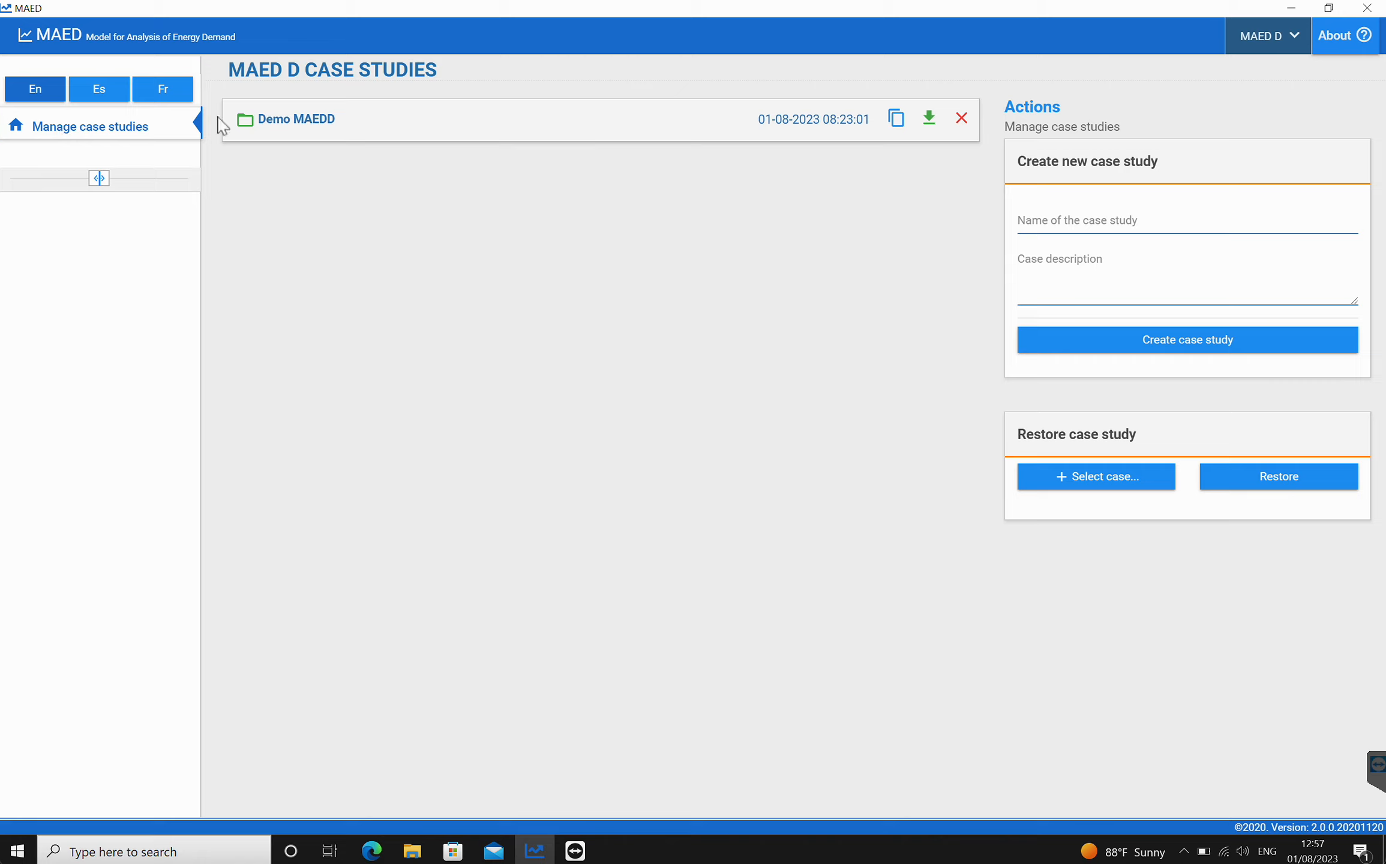
pyautogui.click(279, 123)
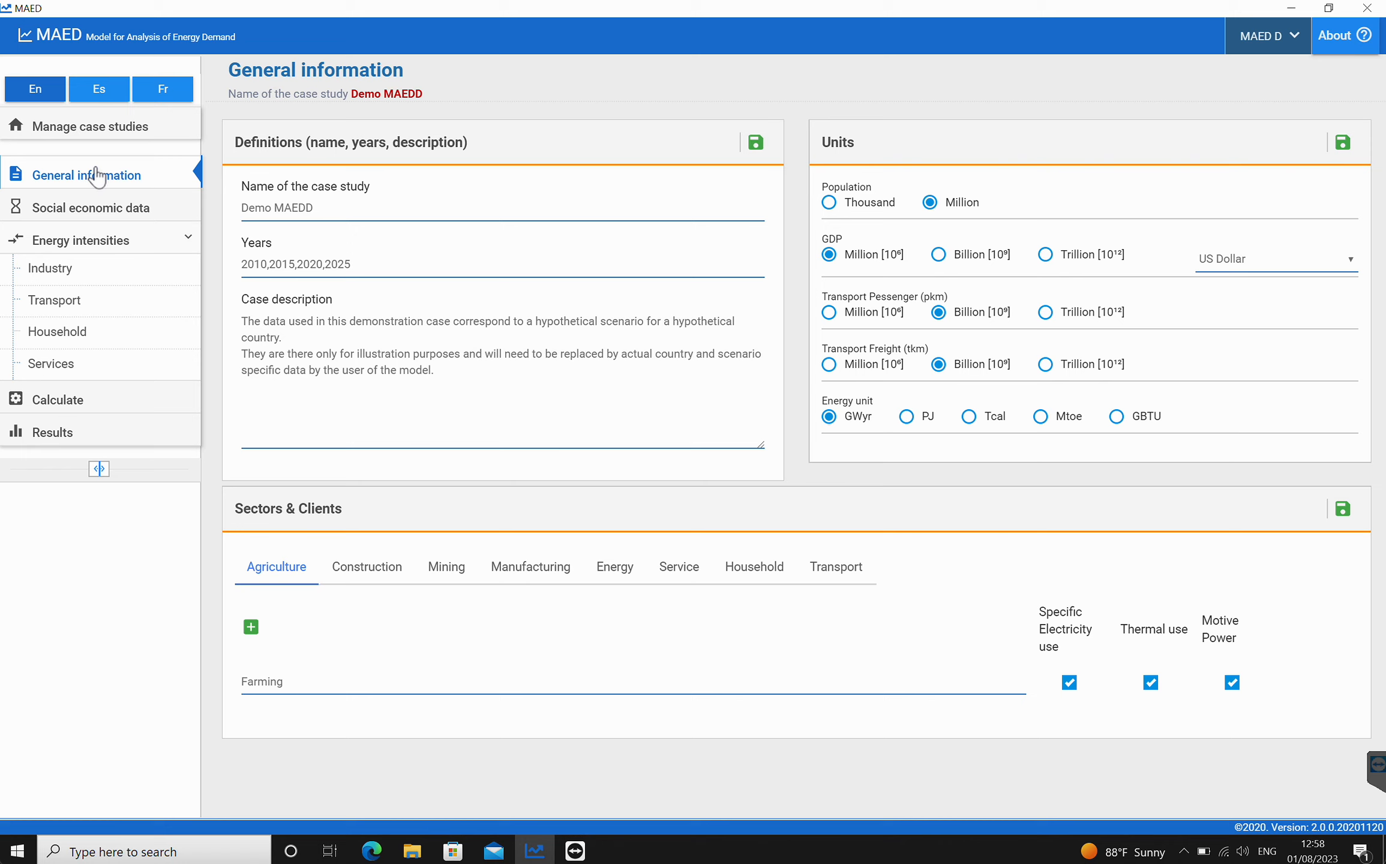
# Duplicate the Demo MAEDD case study, check the copy's general information and return to the case study list
pyautogui.click(54, 132)
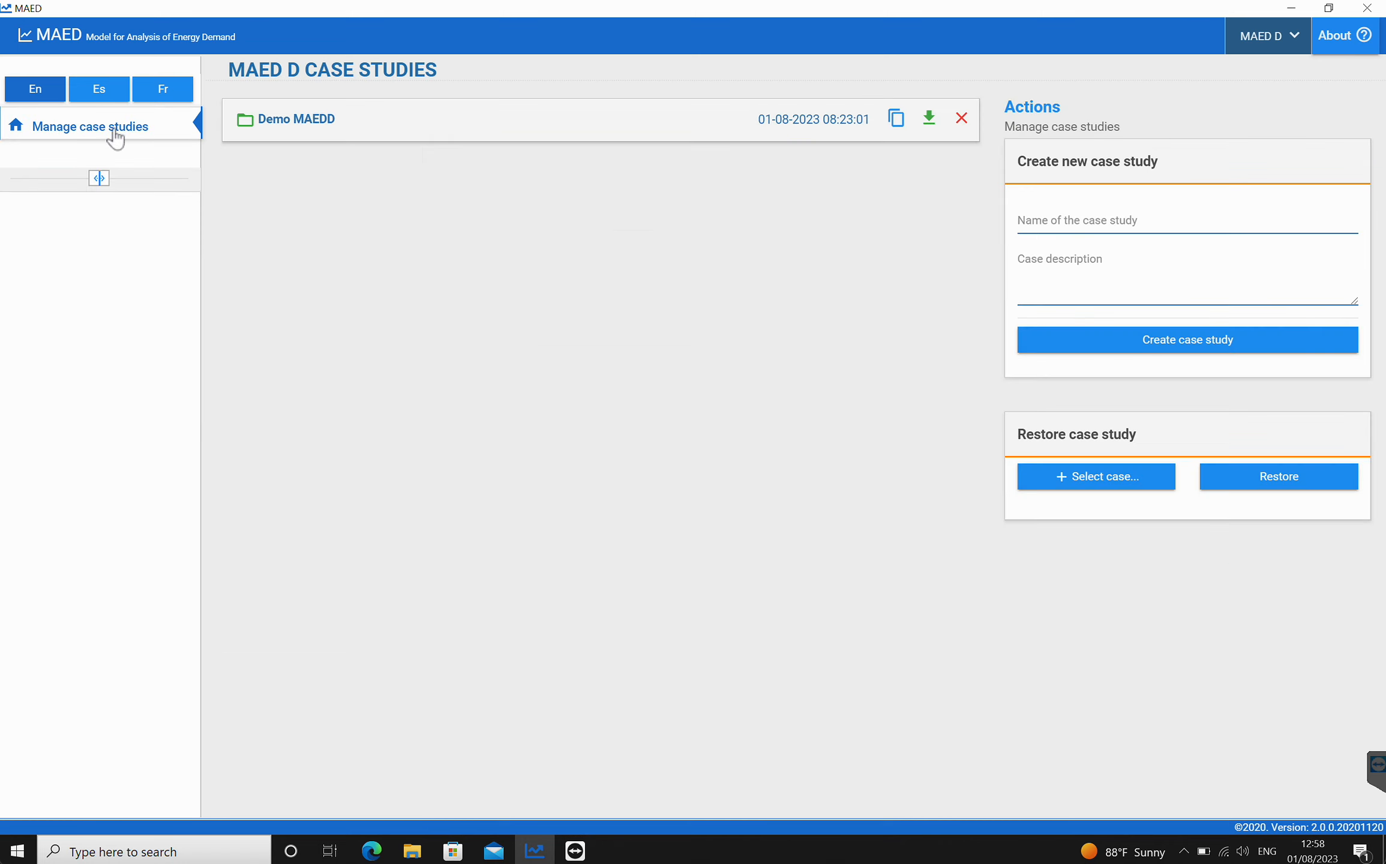
pyautogui.click(895, 120)
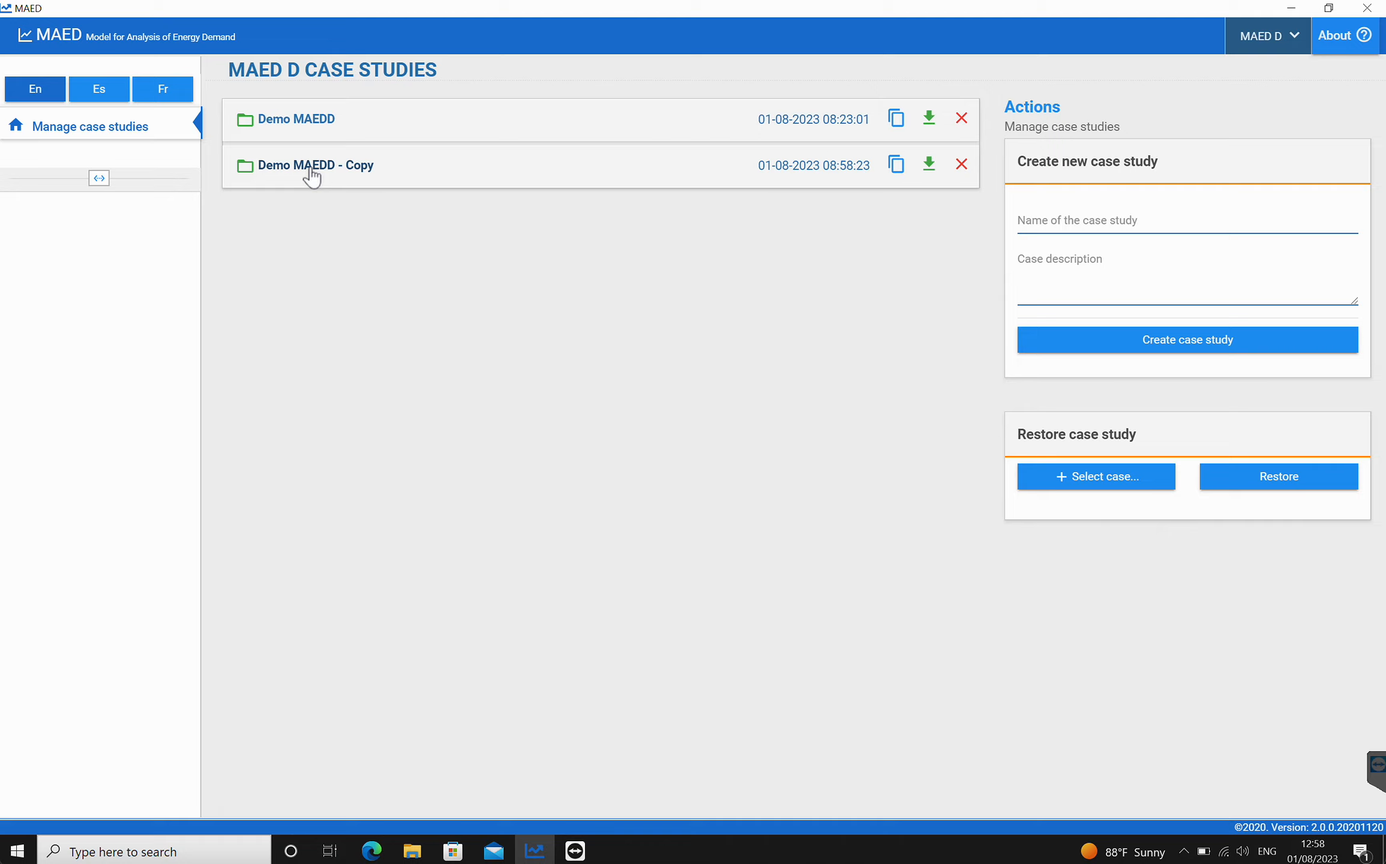
pyautogui.click(312, 168)
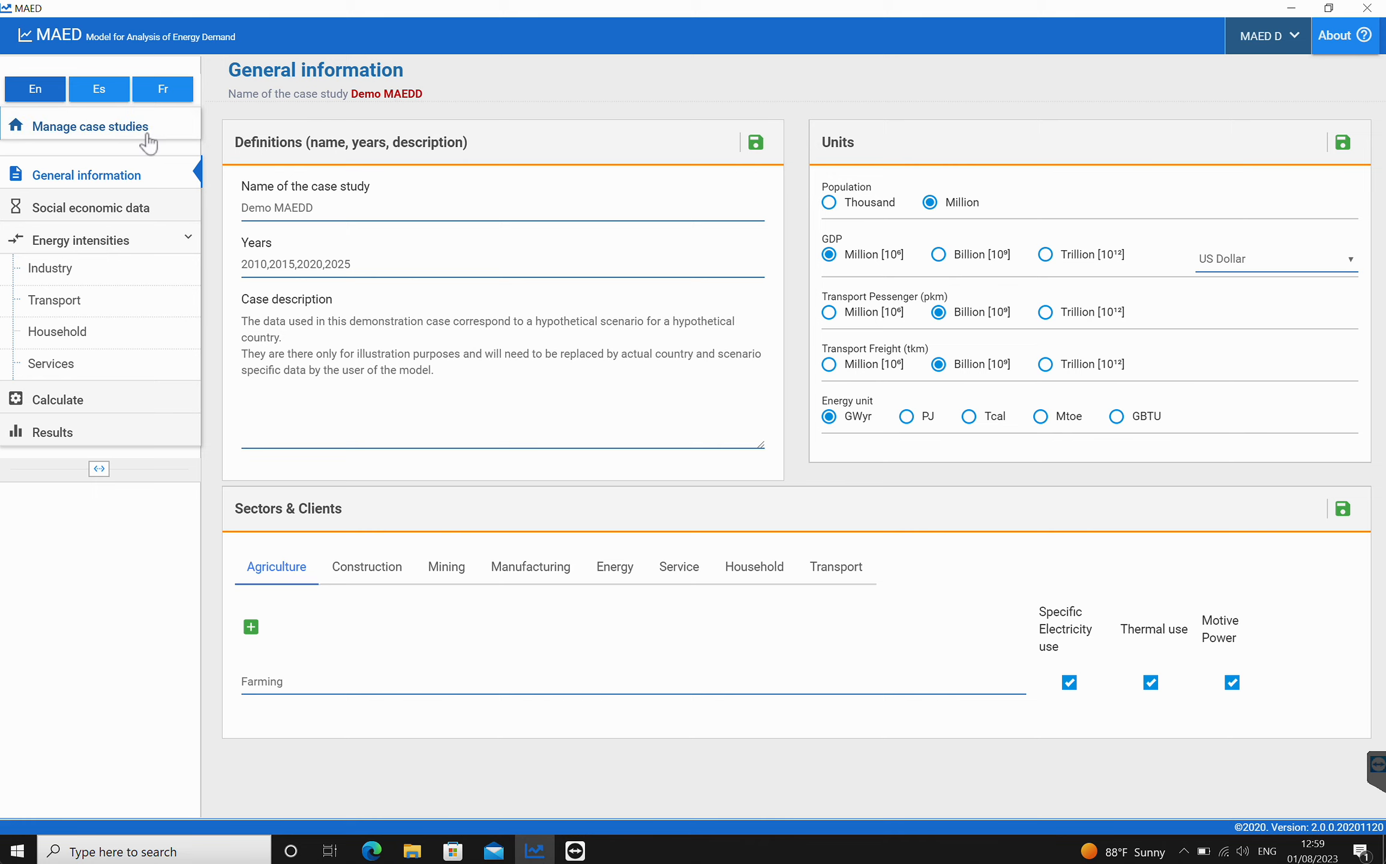
pyautogui.click(120, 138)
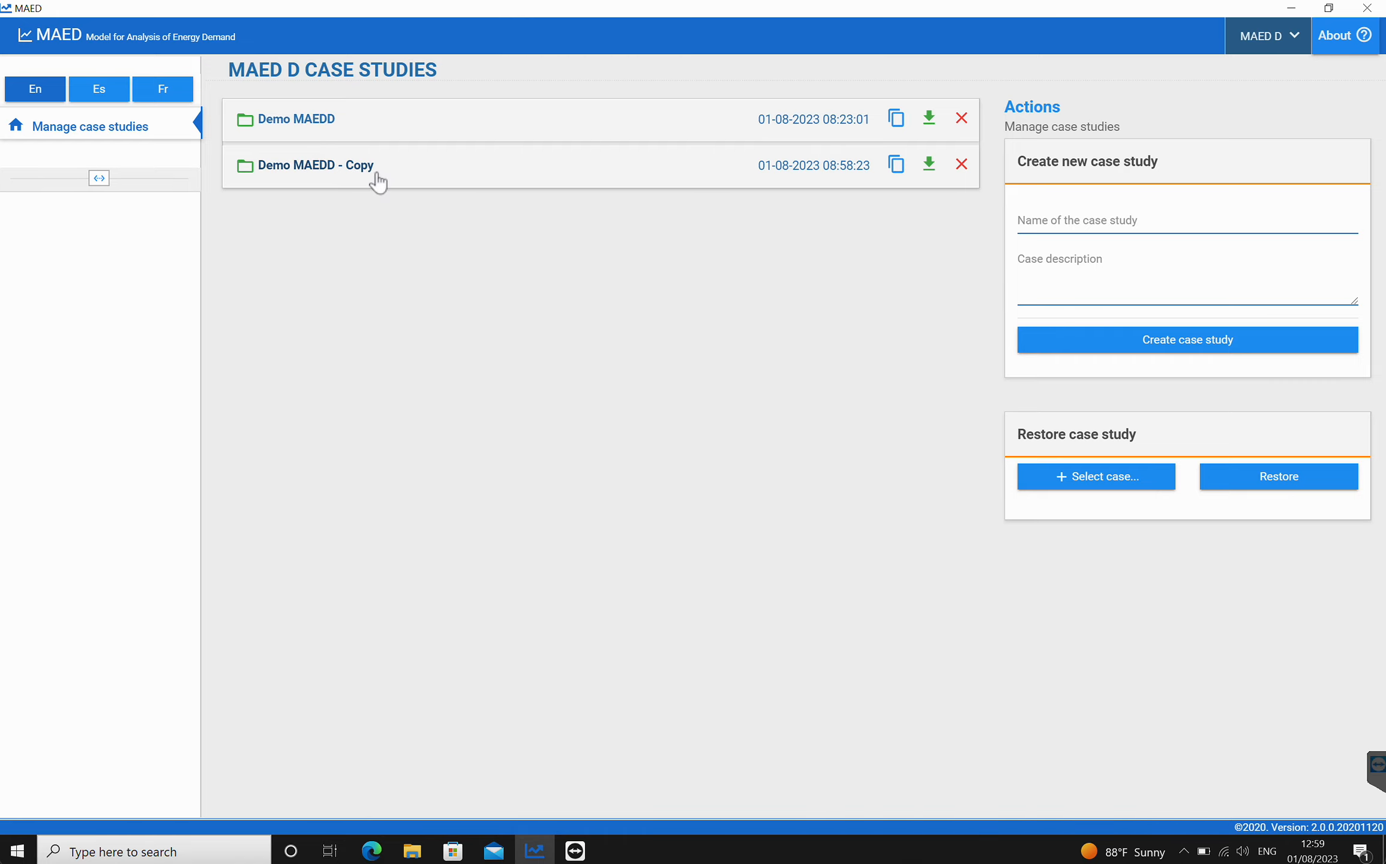
# Open the copied case study, rename it Demo MAEDD 1 and save its definitions
pyautogui.click(288, 170)
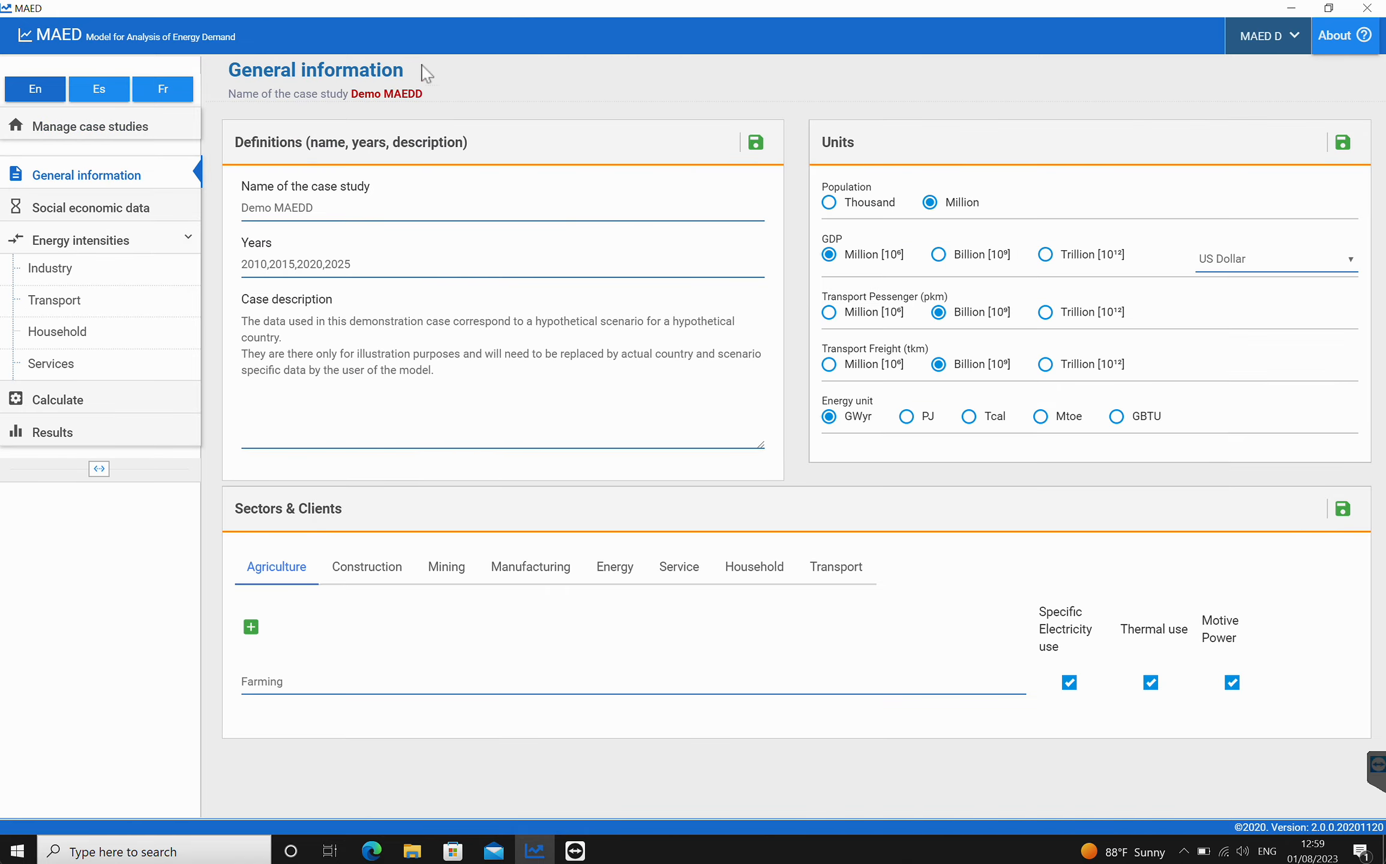
pyautogui.click(334, 208)
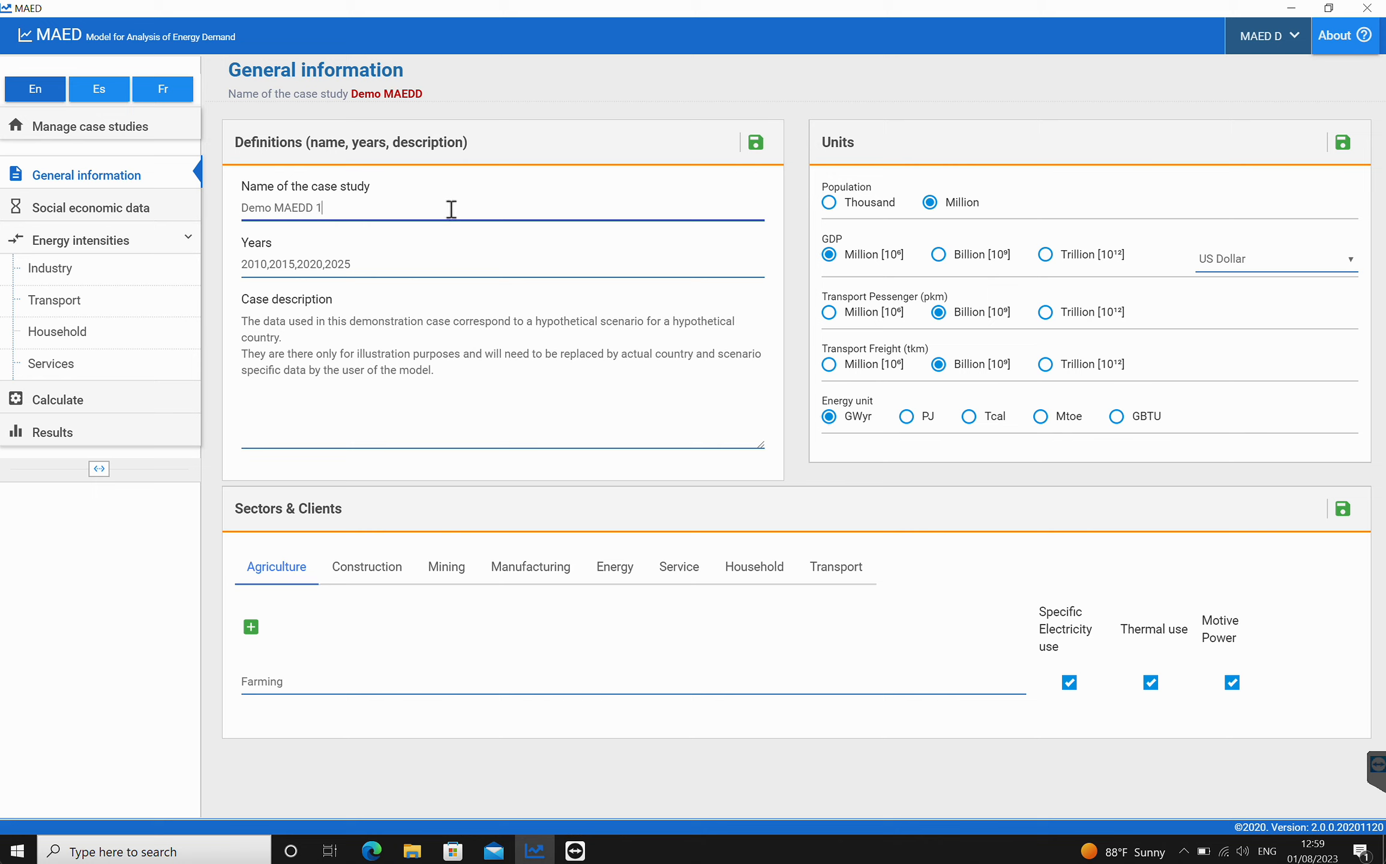
pyautogui.click(754, 145)
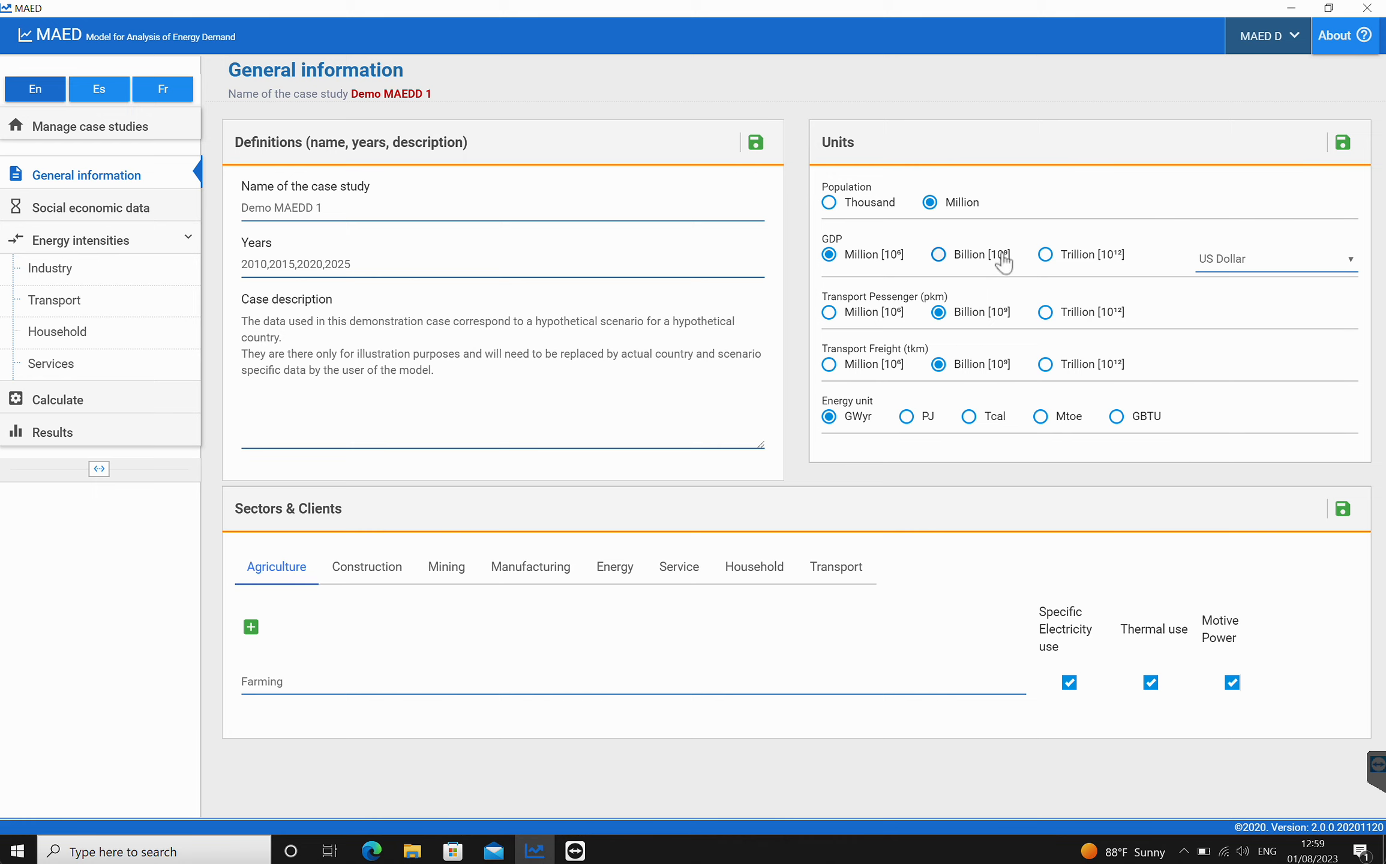
# Set the population unit to Thousand and save it, and return it to Million and save again
pyautogui.click(828, 207)
pyautogui.click(1343, 143)
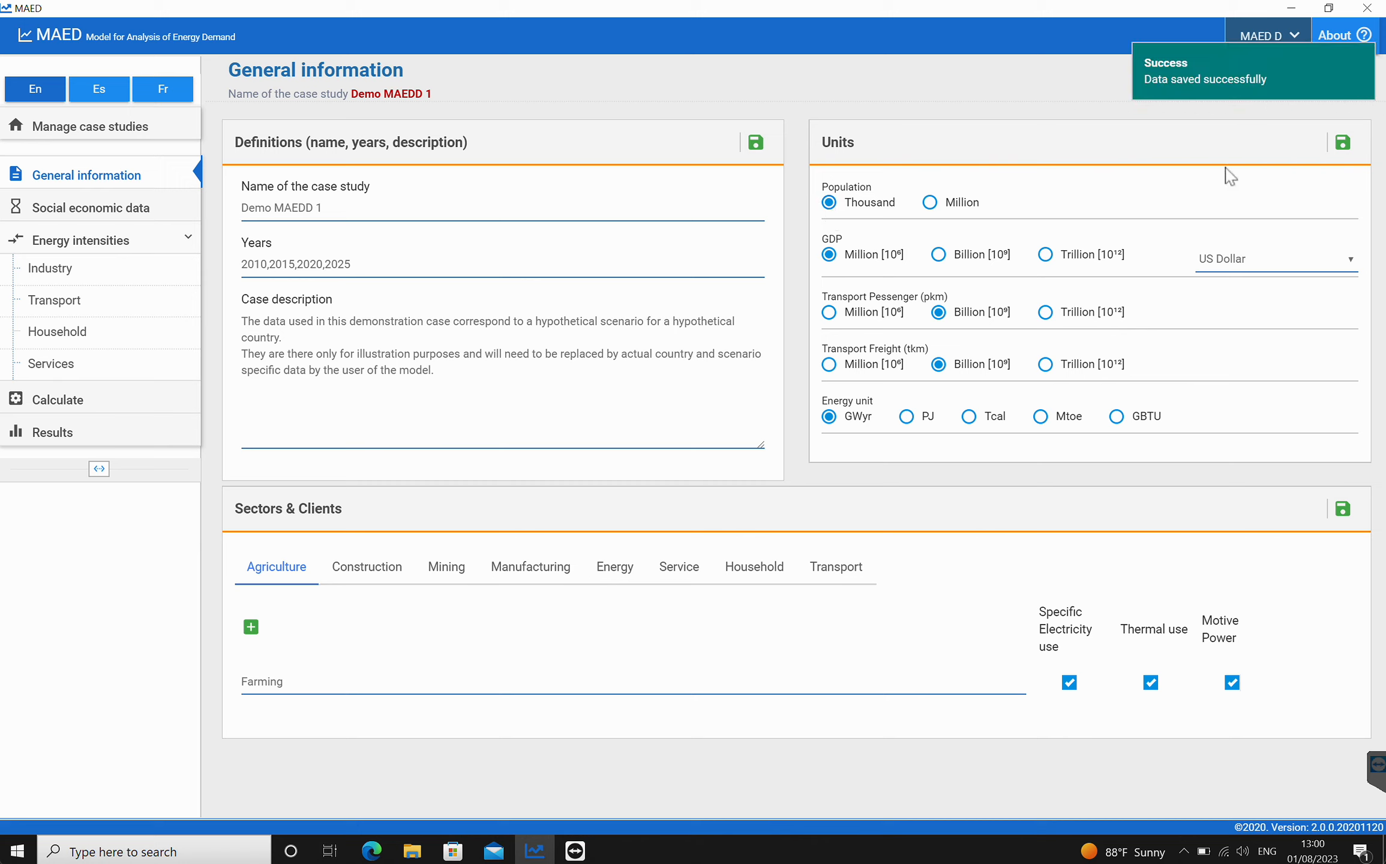
pyautogui.click(931, 204)
pyautogui.click(1342, 144)
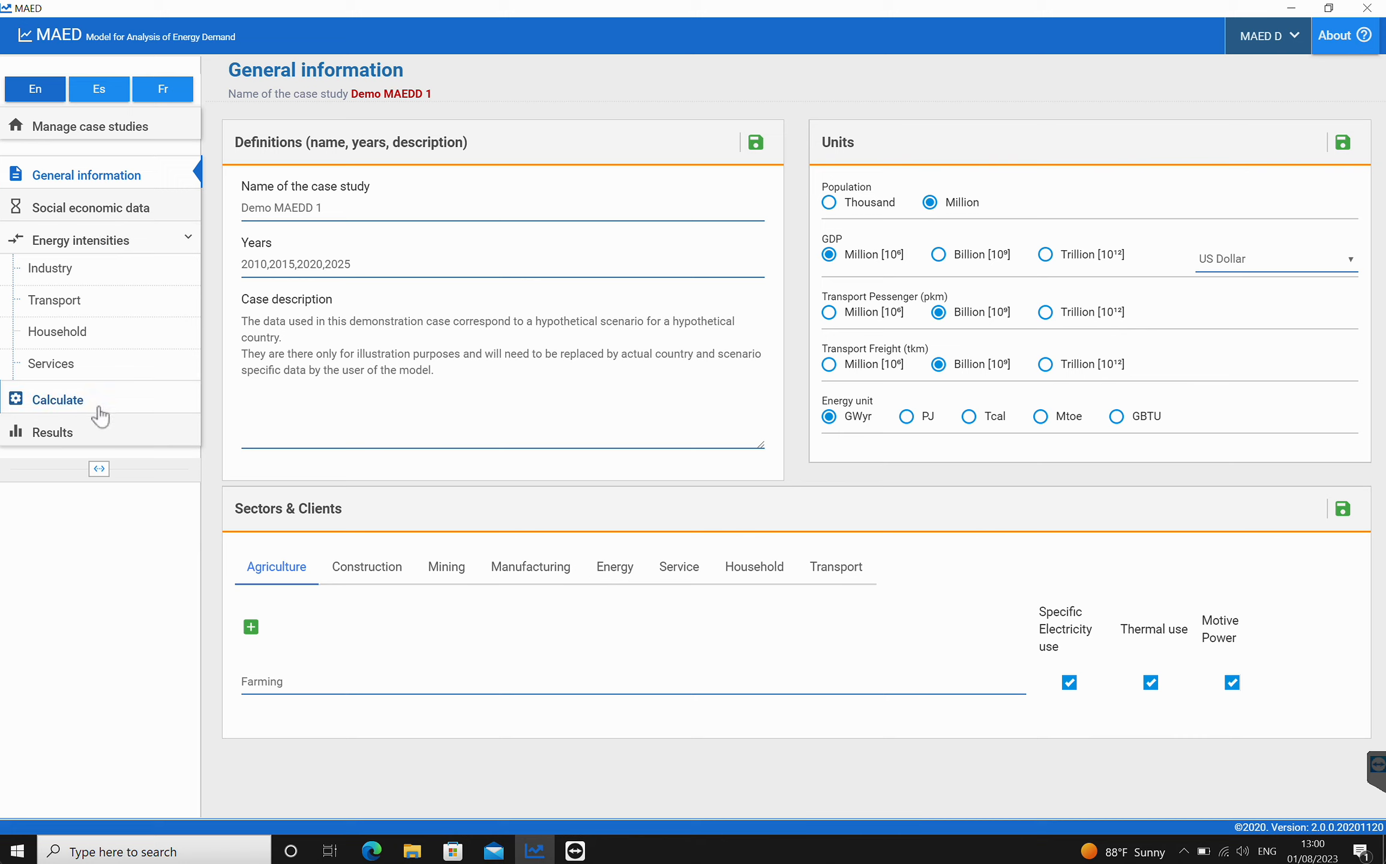
# Examine the population cells in the demography table and the industry energy intensities of motive power
pyautogui.click(72, 208)
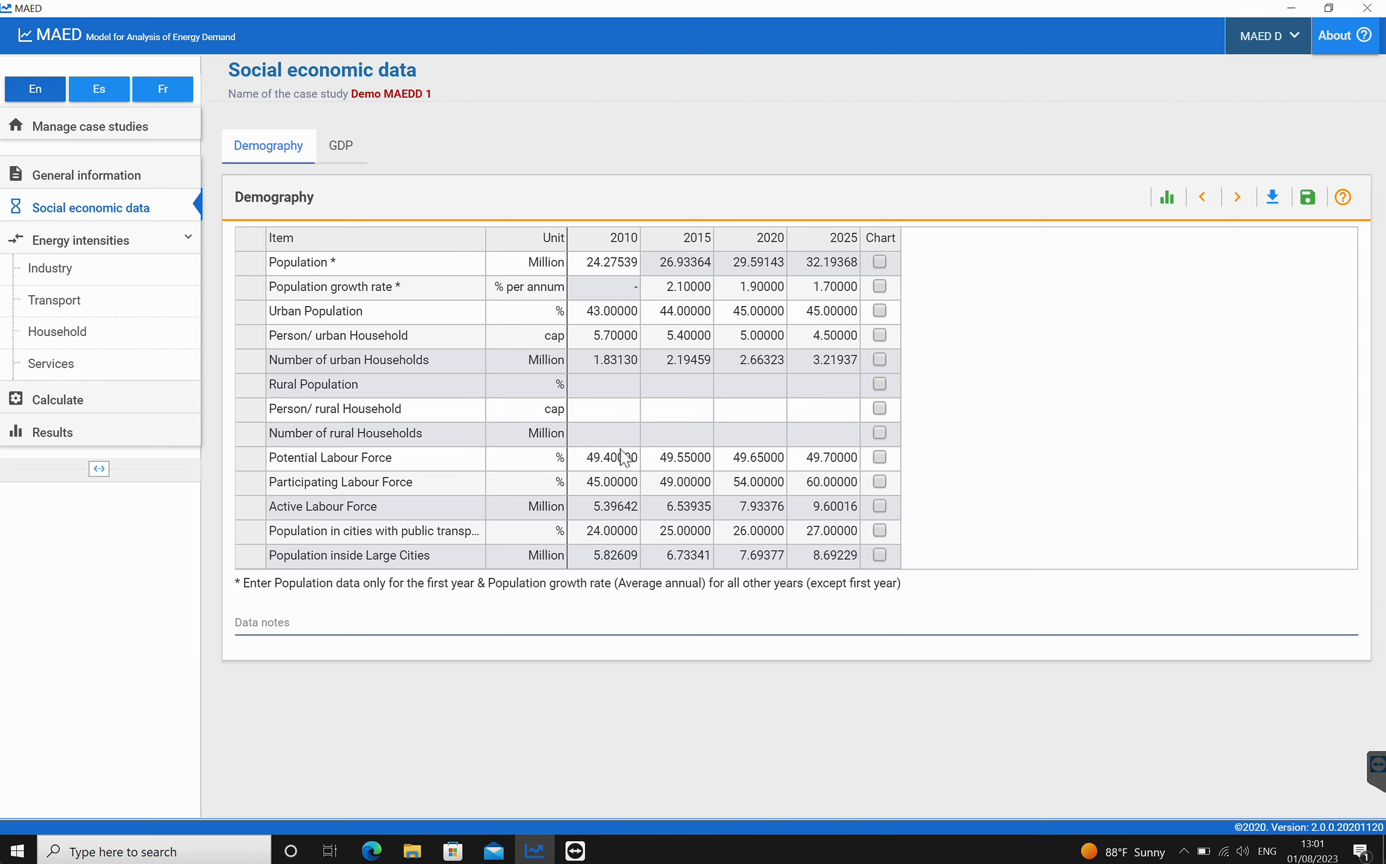
pyautogui.click(681, 264)
pyautogui.click(685, 262)
pyautogui.click(678, 261)
pyautogui.click(700, 262)
pyautogui.click(608, 268)
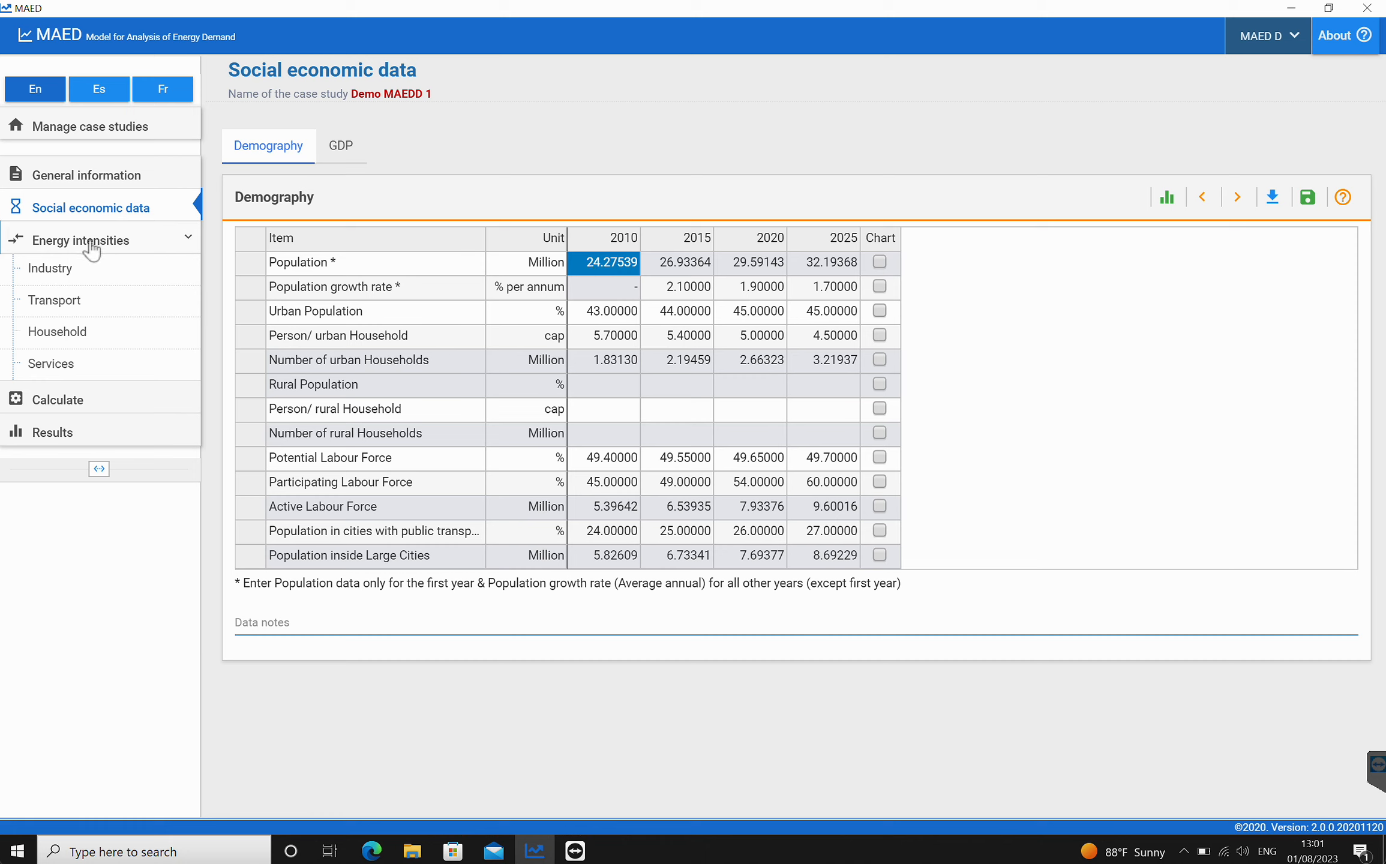
pyautogui.click(67, 273)
pyautogui.click(63, 267)
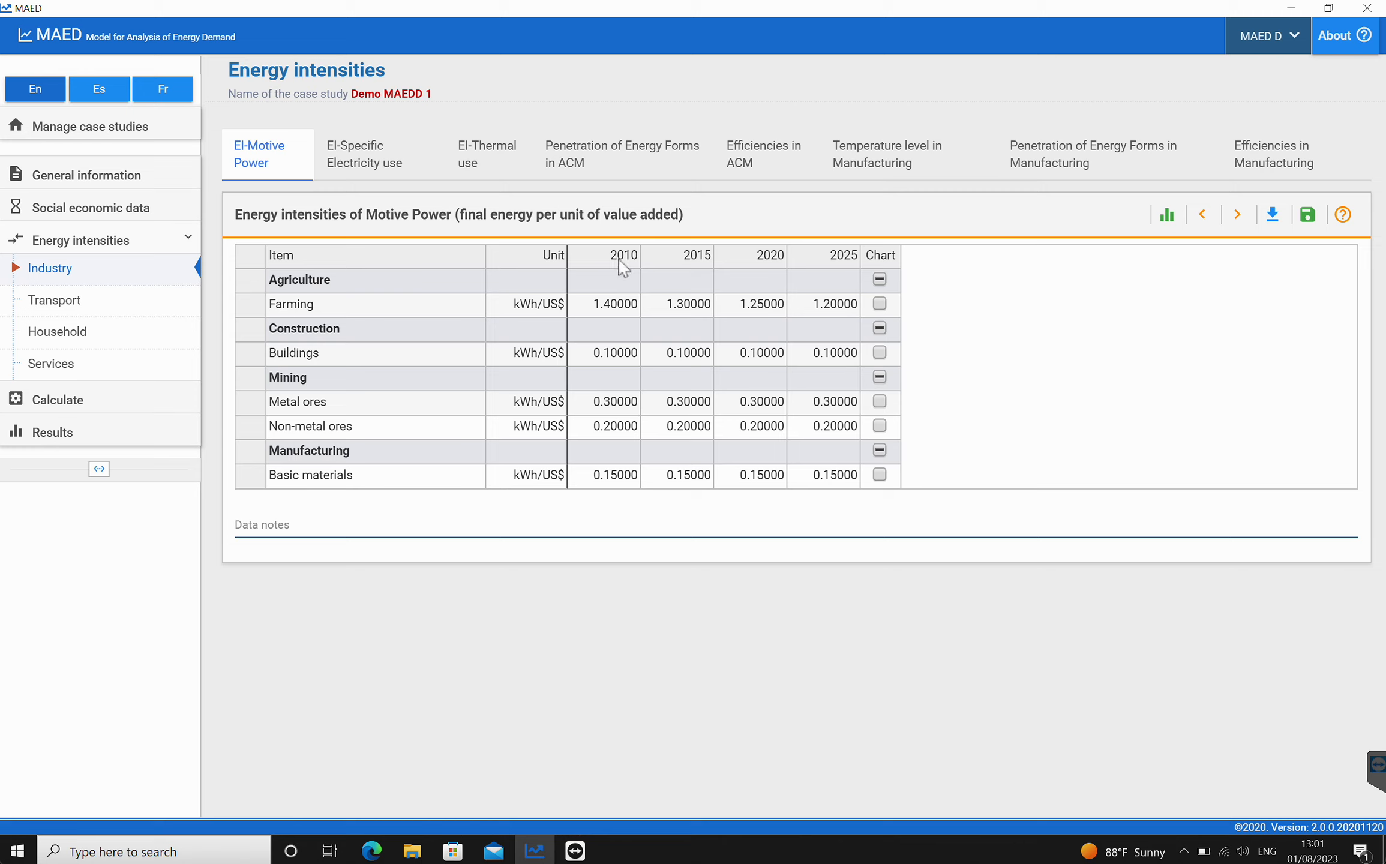
# Add the years 2030, 2035, 2040, 2045 and 2050 to the case study's definitions and save them
pyautogui.click(90, 177)
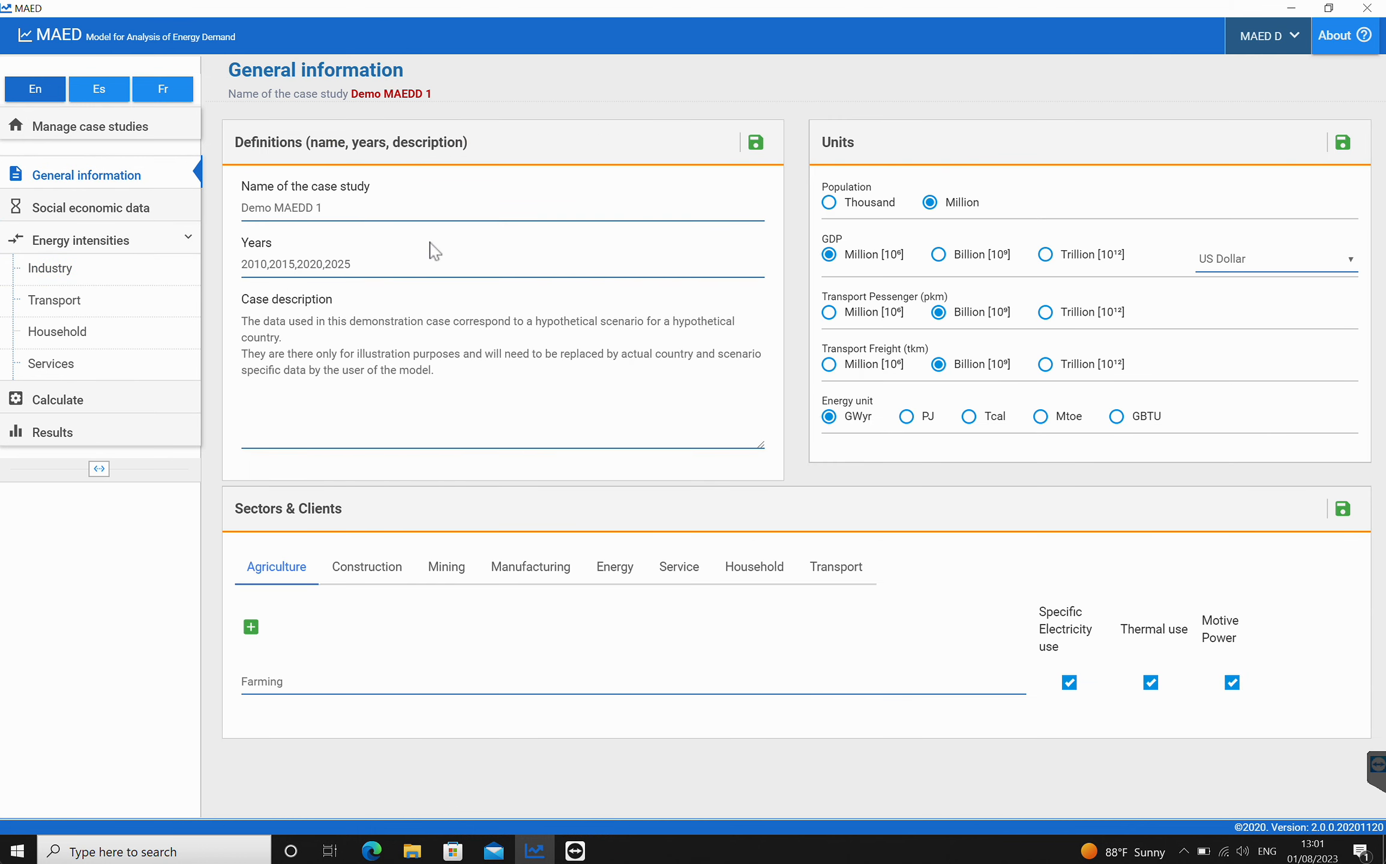
pyautogui.click(364, 265)
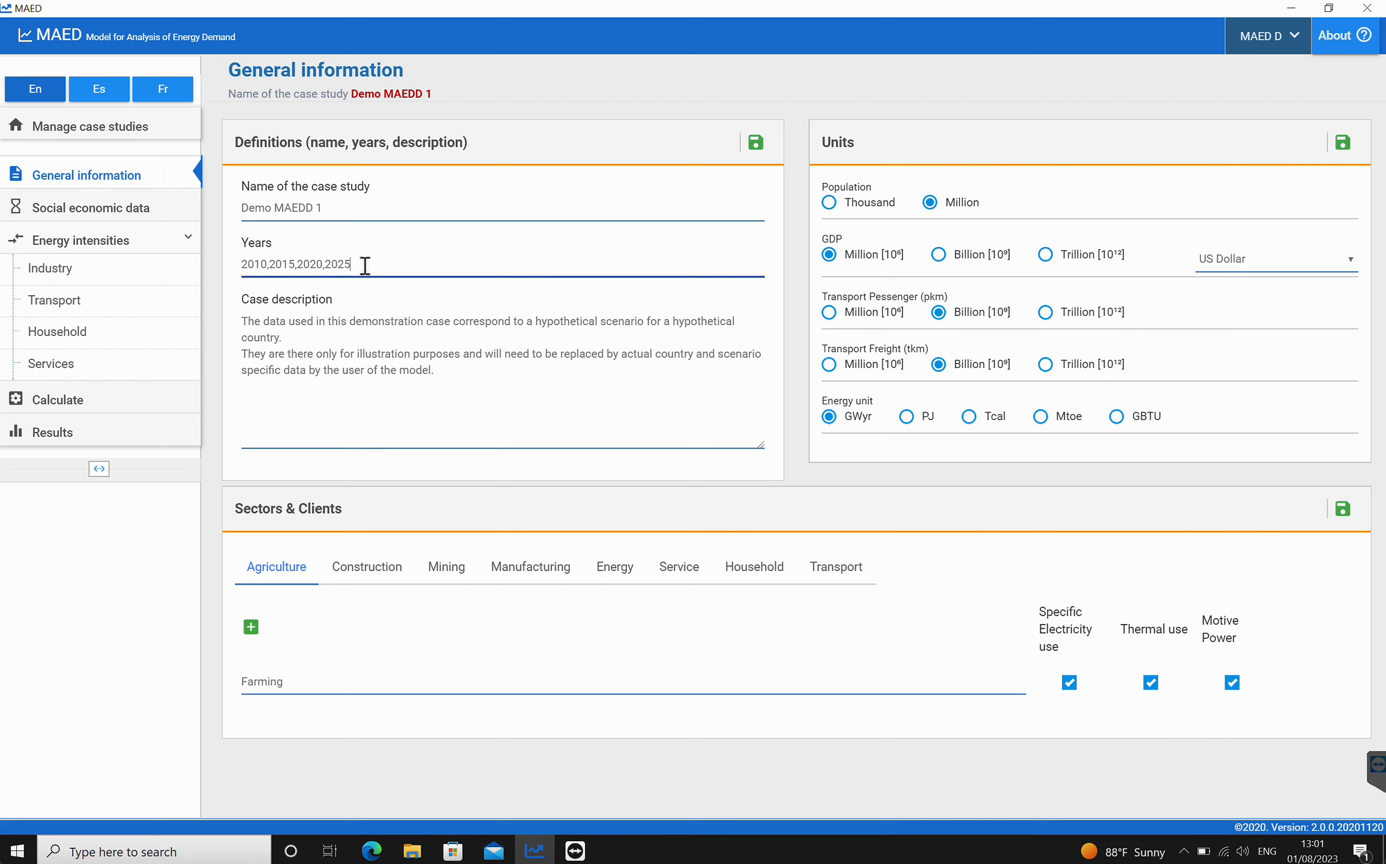
pyautogui.write(',2030,2035,2040,2045,2050')
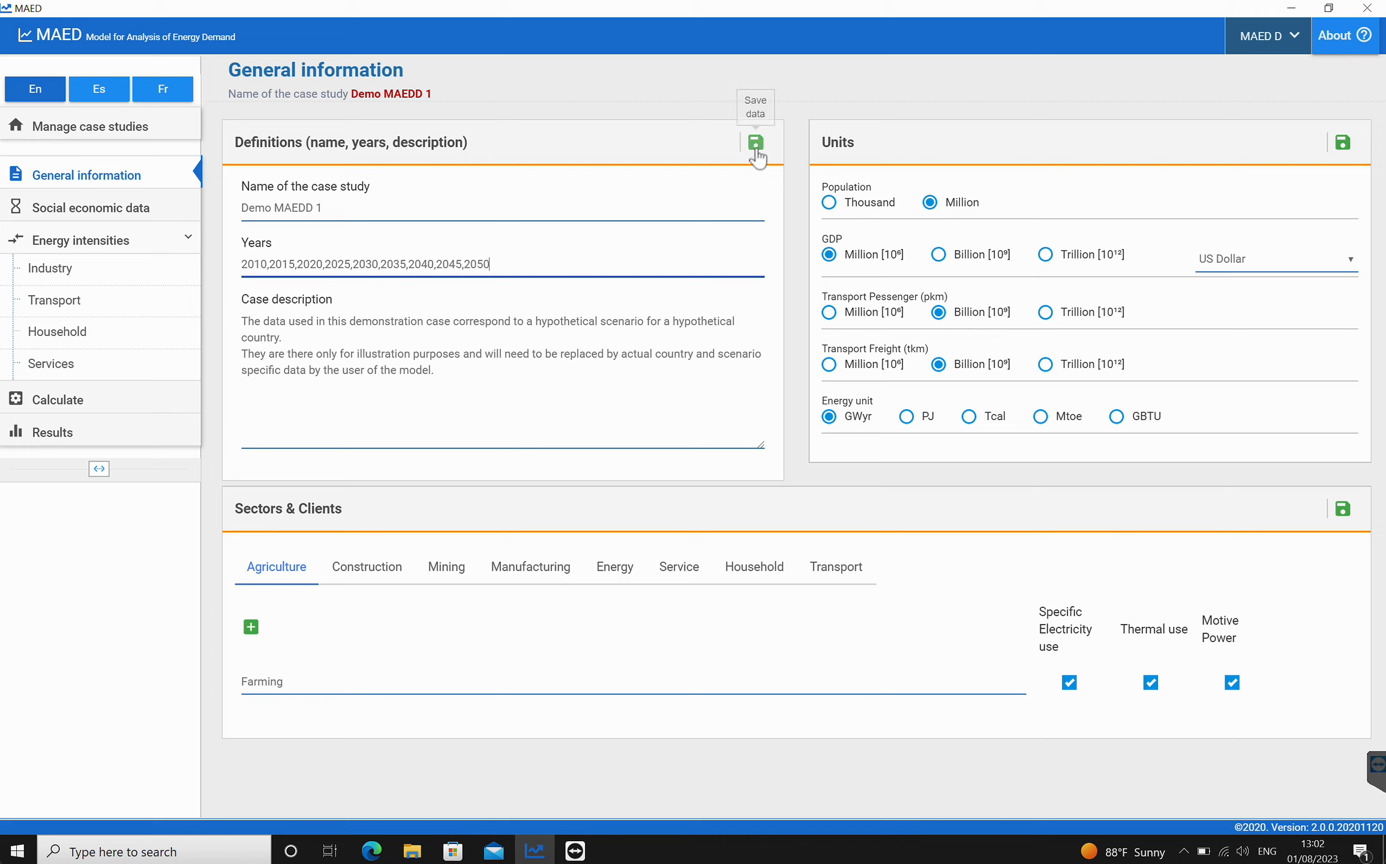
pyautogui.click(757, 152)
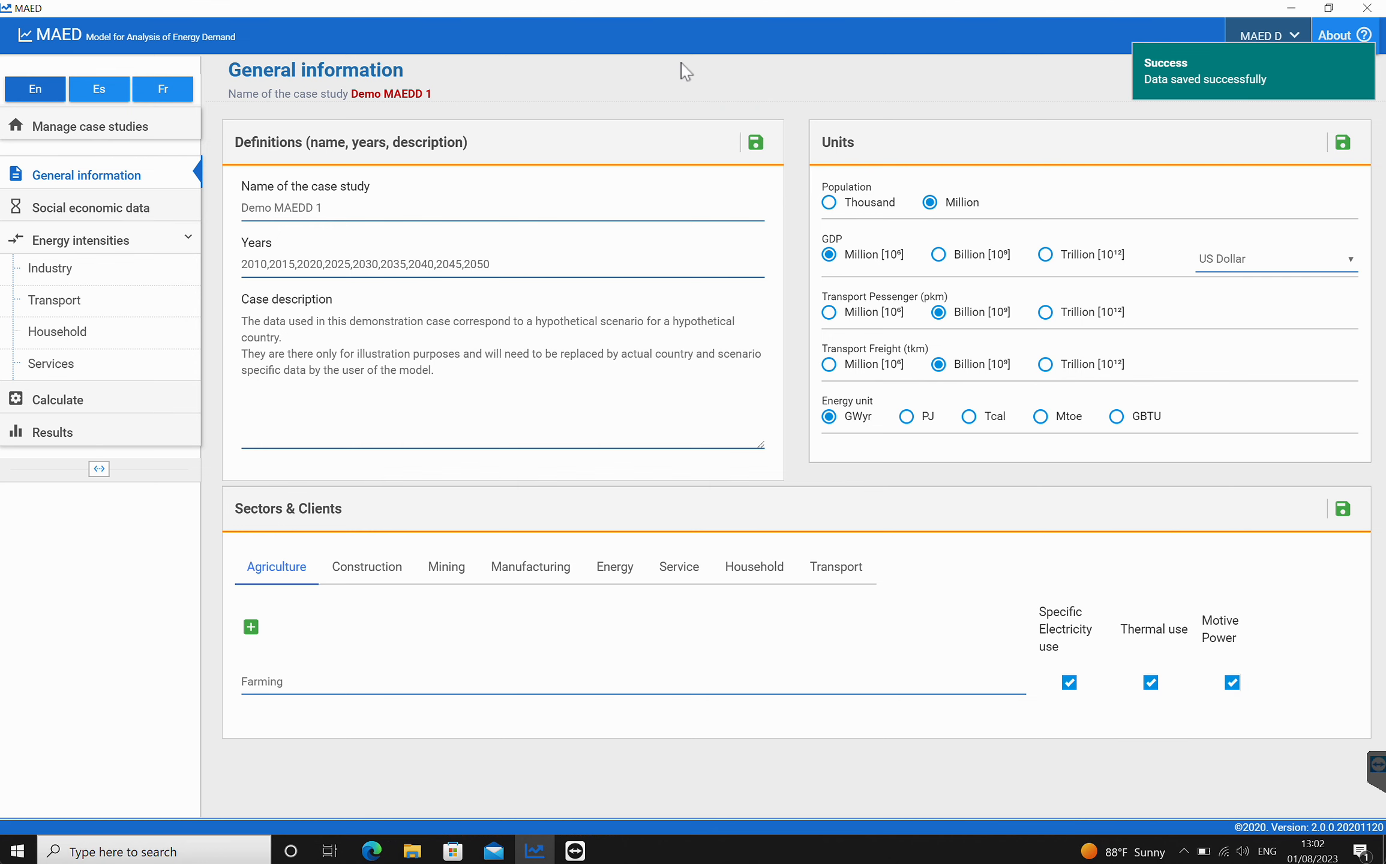
# Check the 2030 to 2050 columns in the demography table and the industry motive power intensities
pyautogui.click(103, 211)
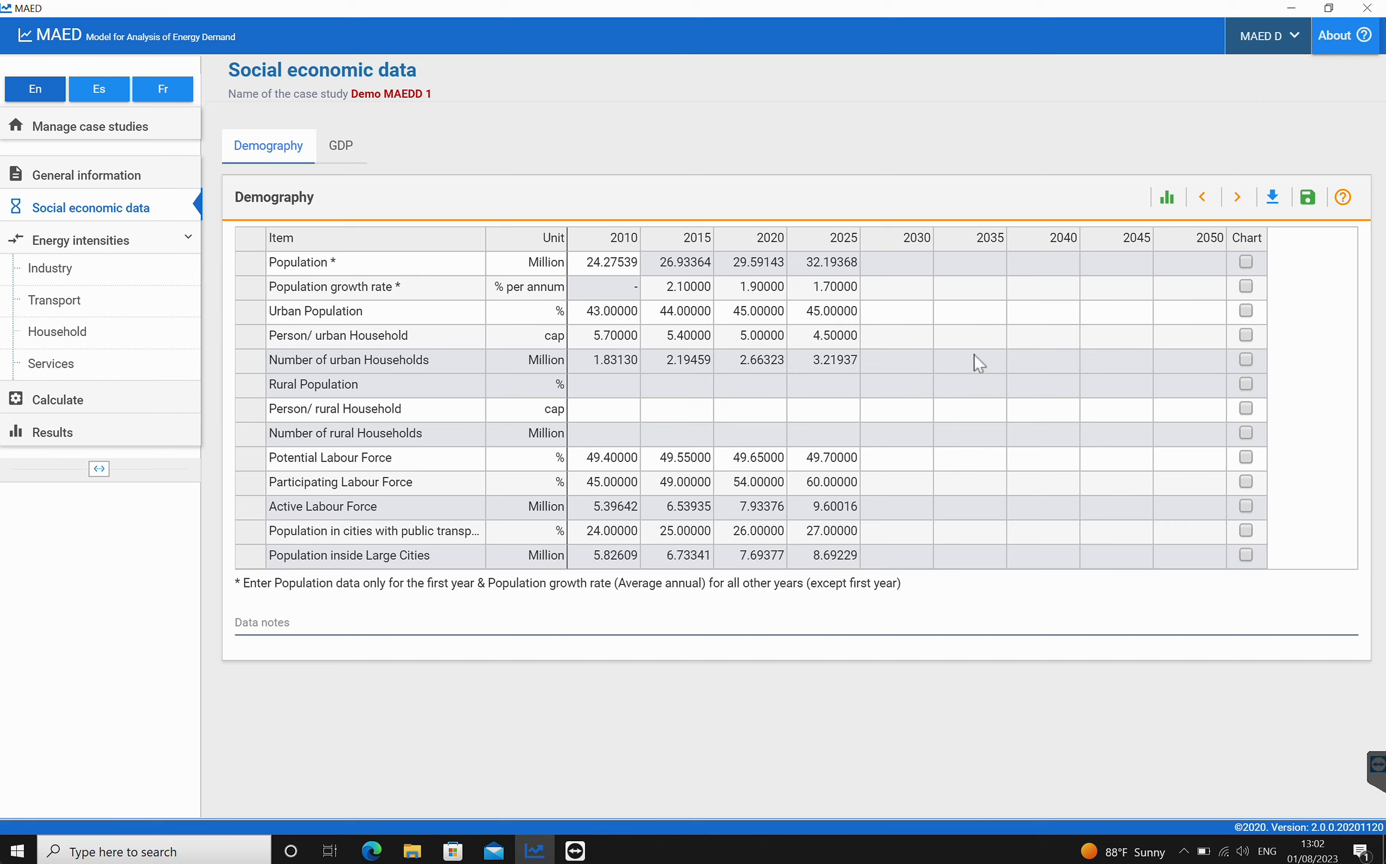
pyautogui.click(901, 312)
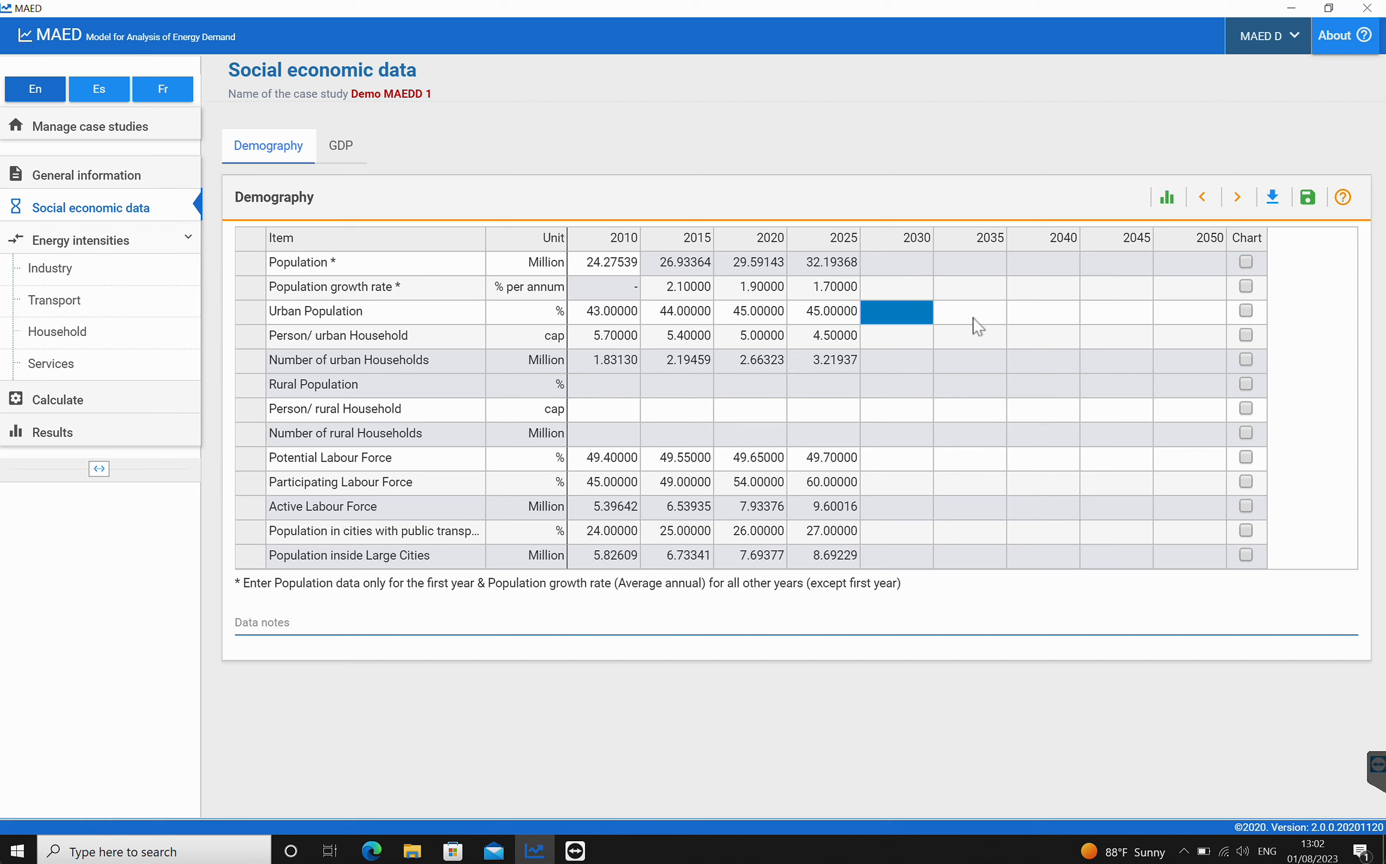
pyautogui.click(900, 255)
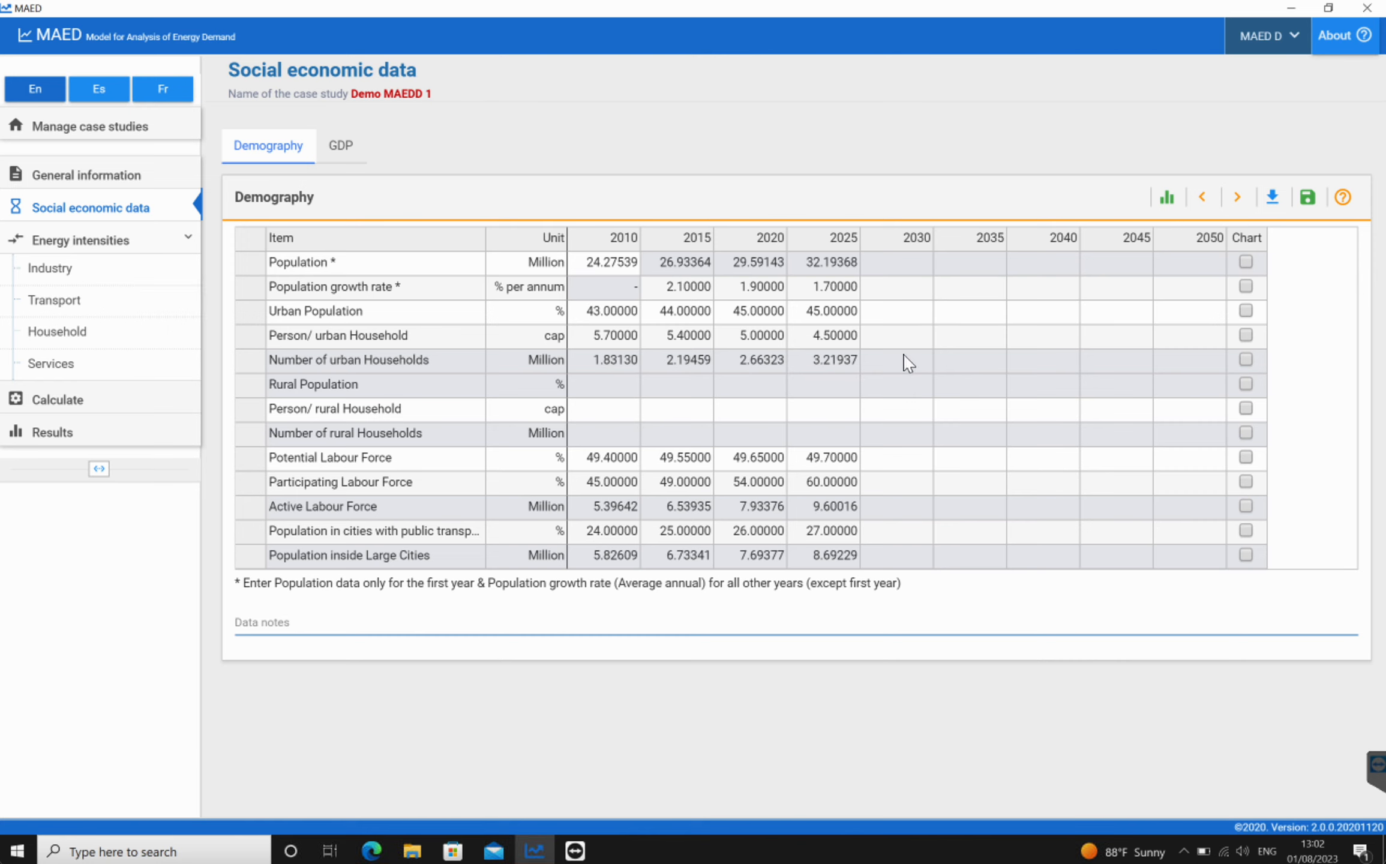
pyautogui.click(65, 268)
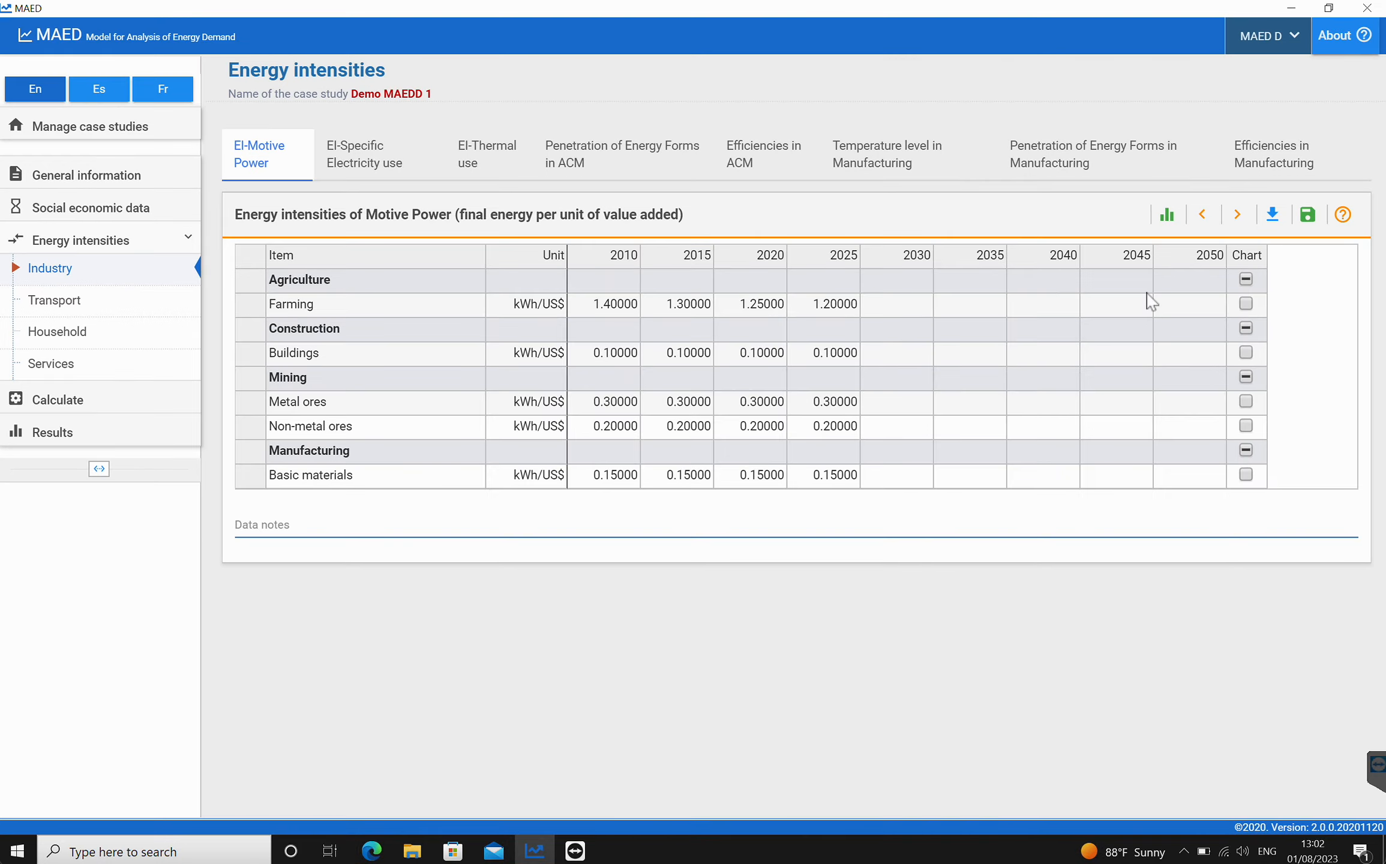
pyautogui.click(892, 287)
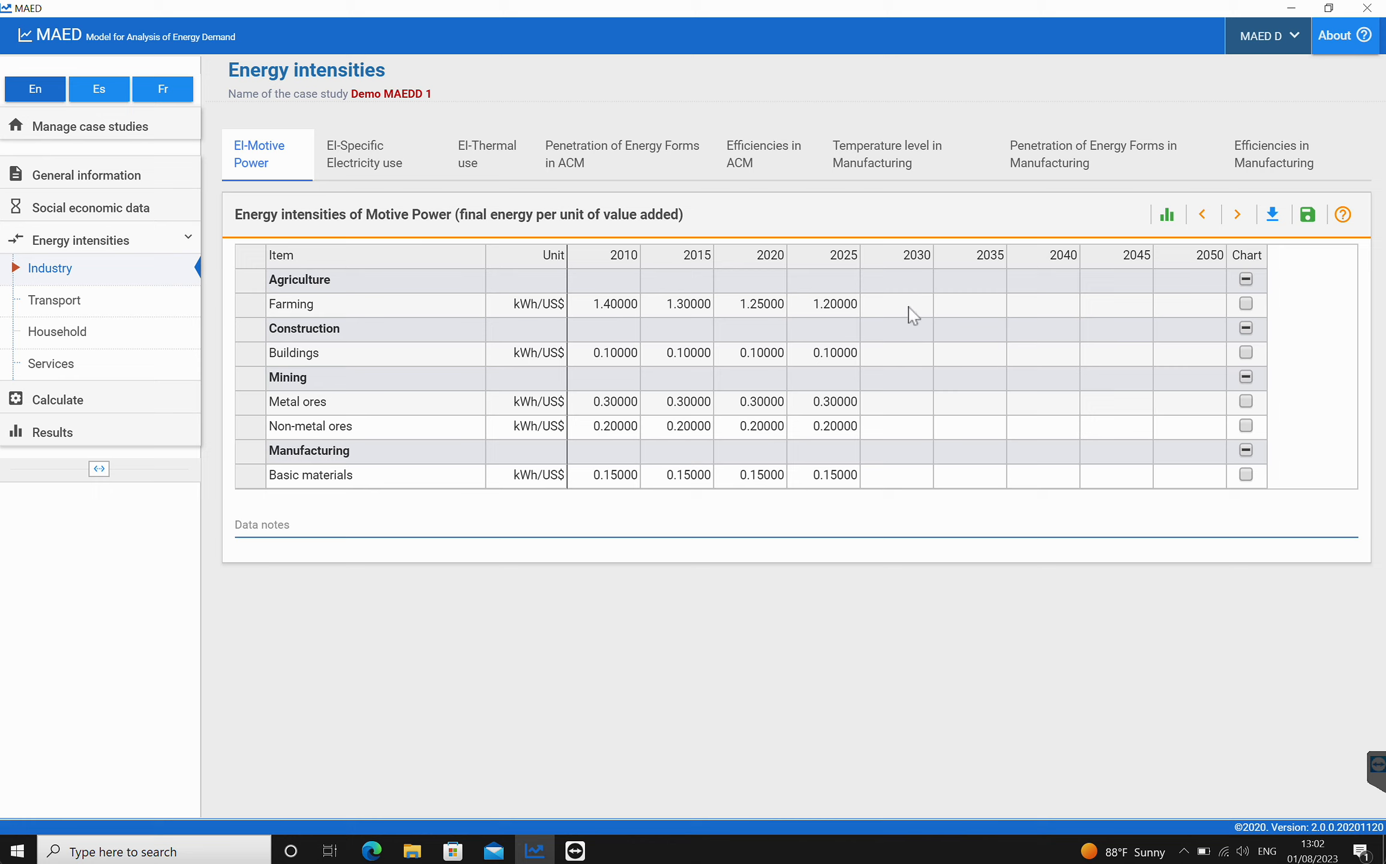